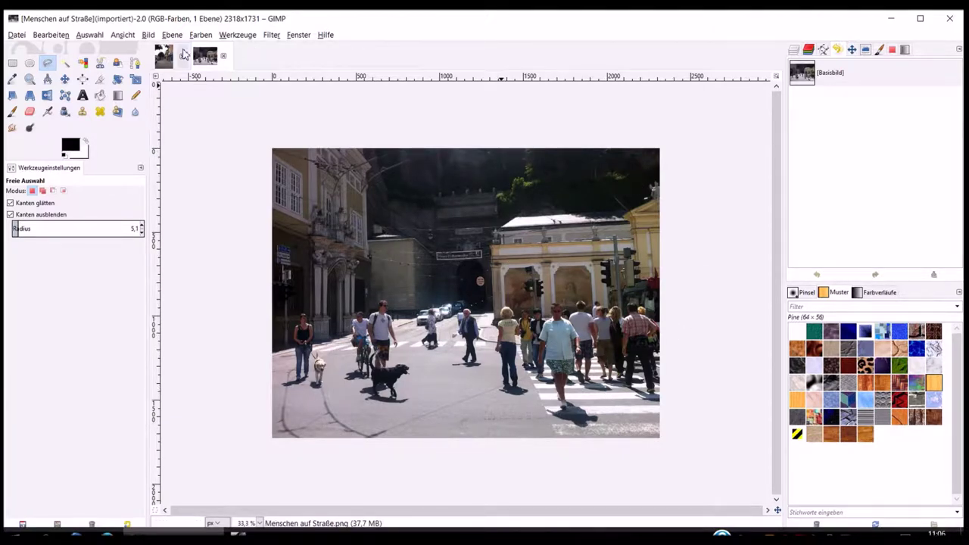
Step: Compare the Gehweg sidewalk photo with the Menschen auf Straße crowd photo
{"action": "left_click", "coordinate": [174, 54]}
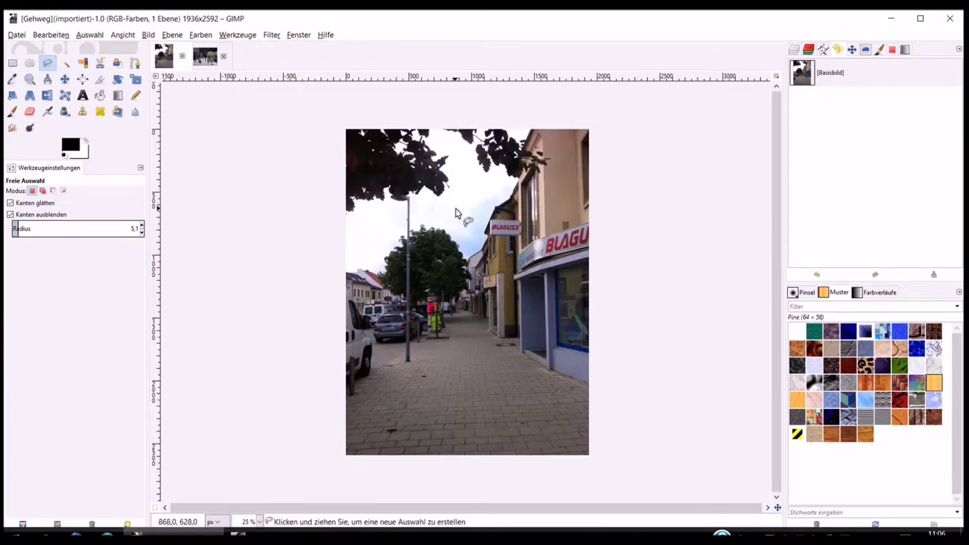
{"action": "left_click", "coordinate": [208, 63]}
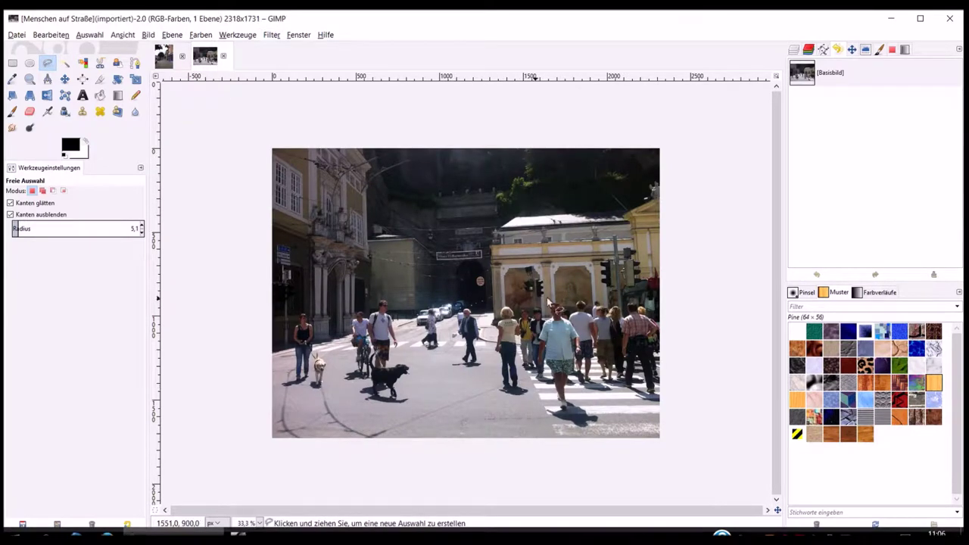
{"action": "left_click", "coordinate": [164, 58]}
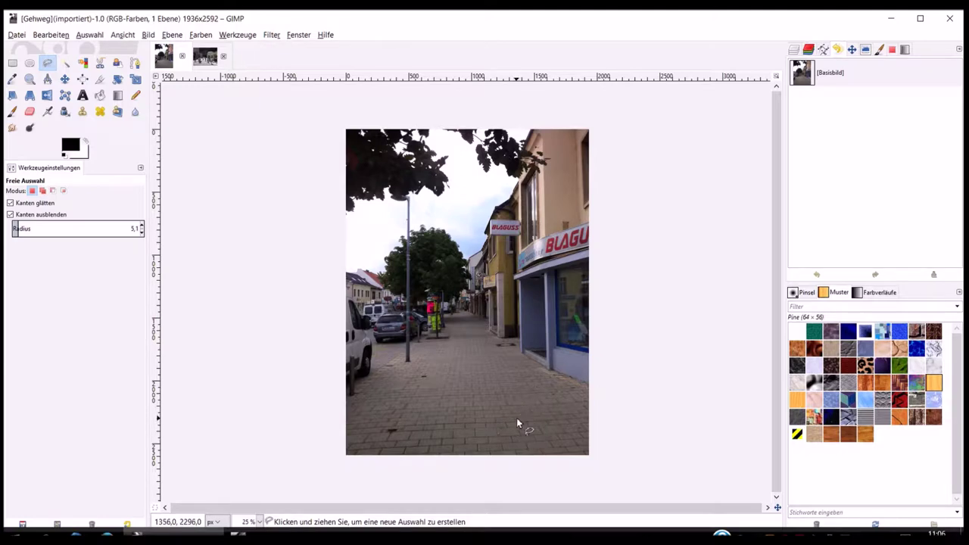
{"action": "left_click", "coordinate": [206, 59]}
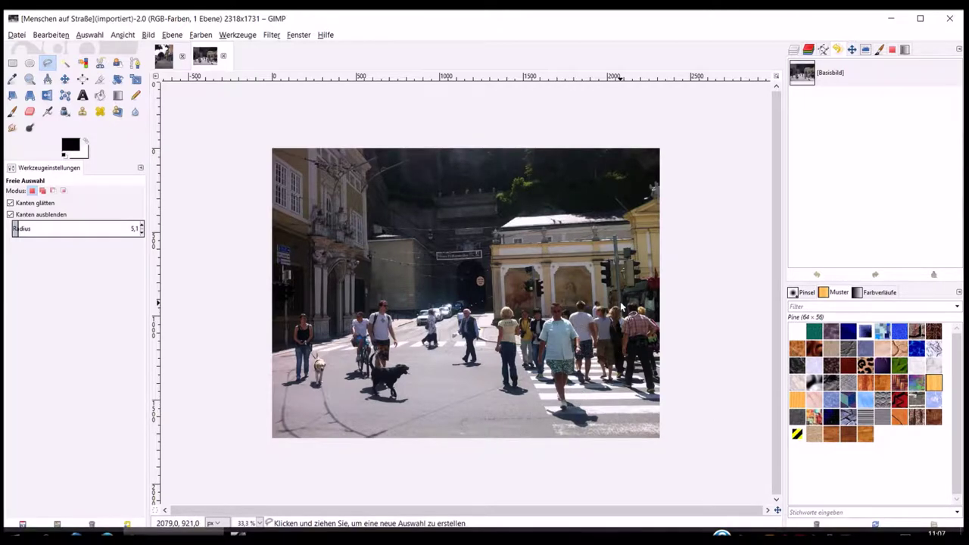
Step: Zoom in on the man in the light shirt and select Intelligent Scissors with feathered edges
{"action": "left_click", "coordinate": [29, 80]}
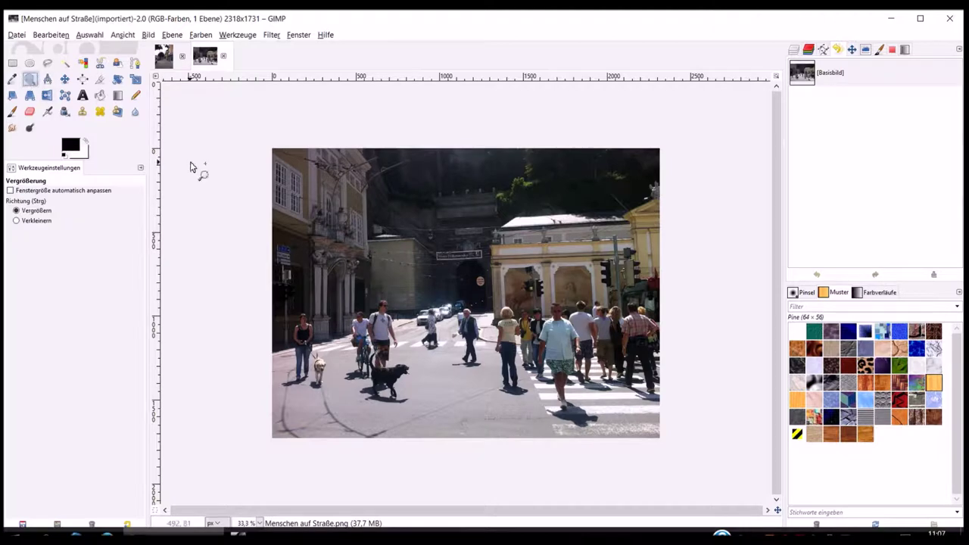
{"action": "left_click_drag", "start_coordinate": [522, 291], "coordinate": [605, 434]}
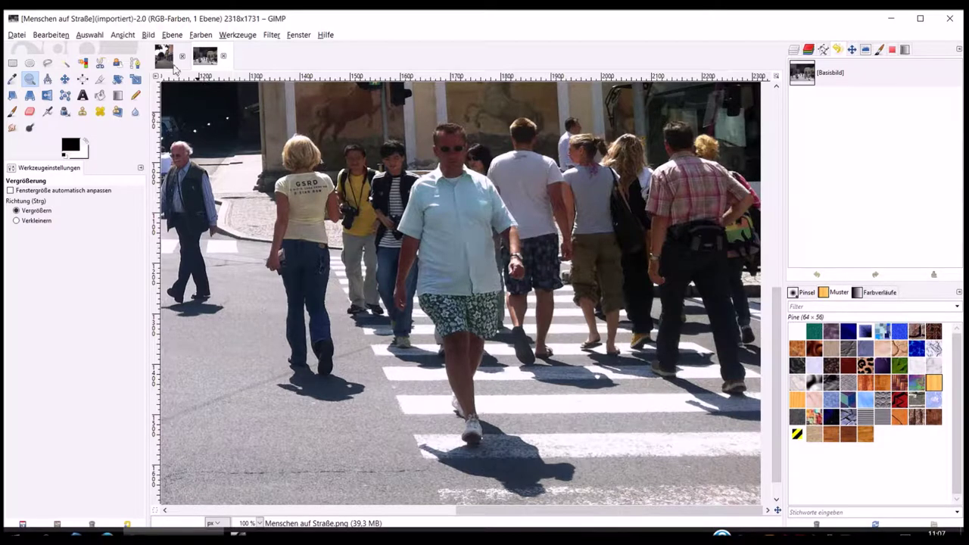
{"action": "left_click", "coordinate": [100, 64]}
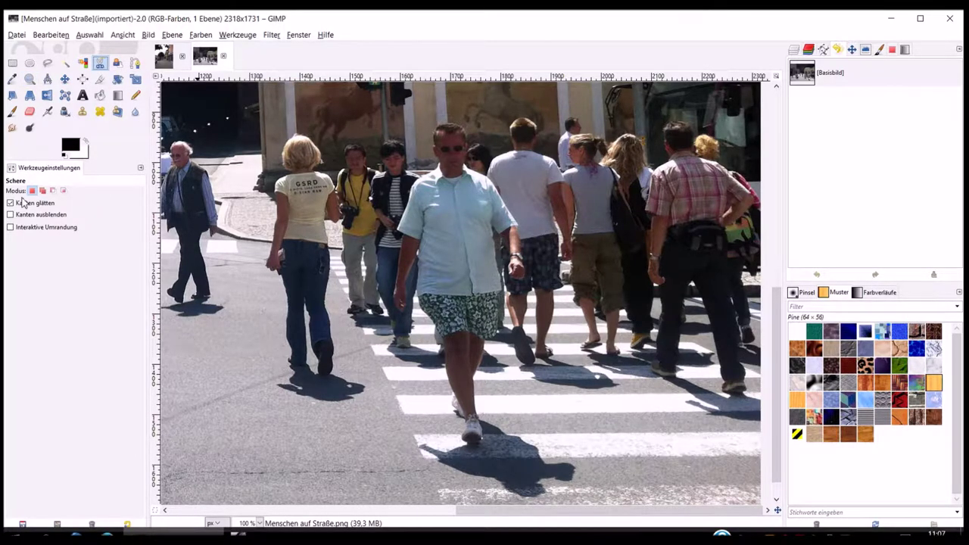
{"action": "left_click", "coordinate": [11, 215]}
Step: Set feather radius to 5 and trace from the man's head down his shirt's left edge to his hand
{"action": "left_click", "coordinate": [141, 232]}
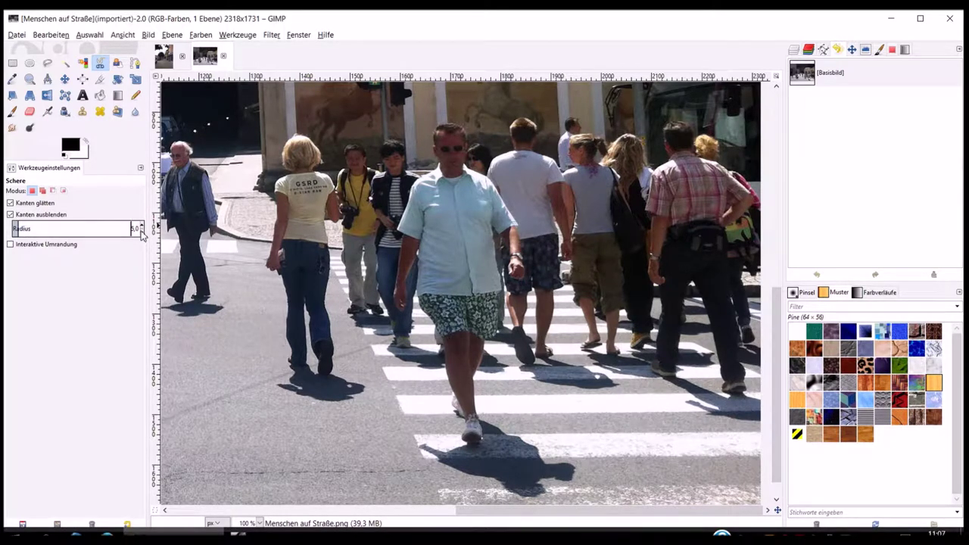
{"action": "left_click", "coordinate": [435, 129]}
{"action": "left_click", "coordinate": [434, 140]}
{"action": "left_click", "coordinate": [435, 149]}
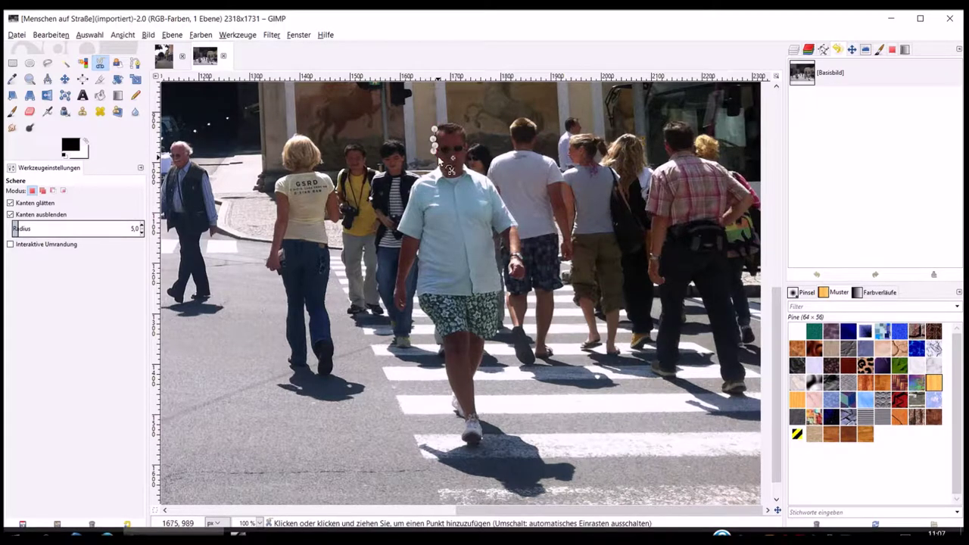
{"action": "left_click", "coordinate": [437, 158]}
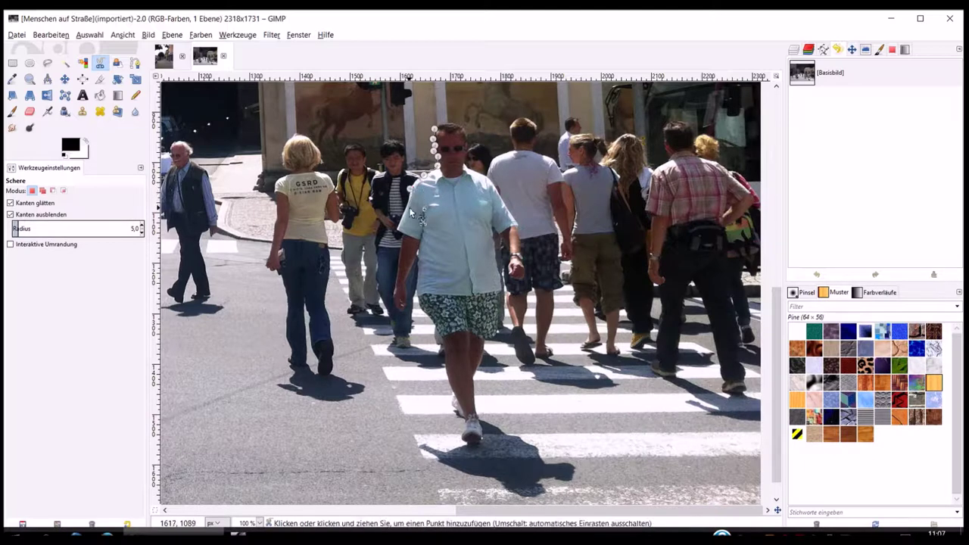
{"action": "left_click", "coordinate": [413, 191]}
{"action": "left_click", "coordinate": [406, 210]}
{"action": "left_click", "coordinate": [410, 231]}
{"action": "left_click", "coordinate": [400, 258]}
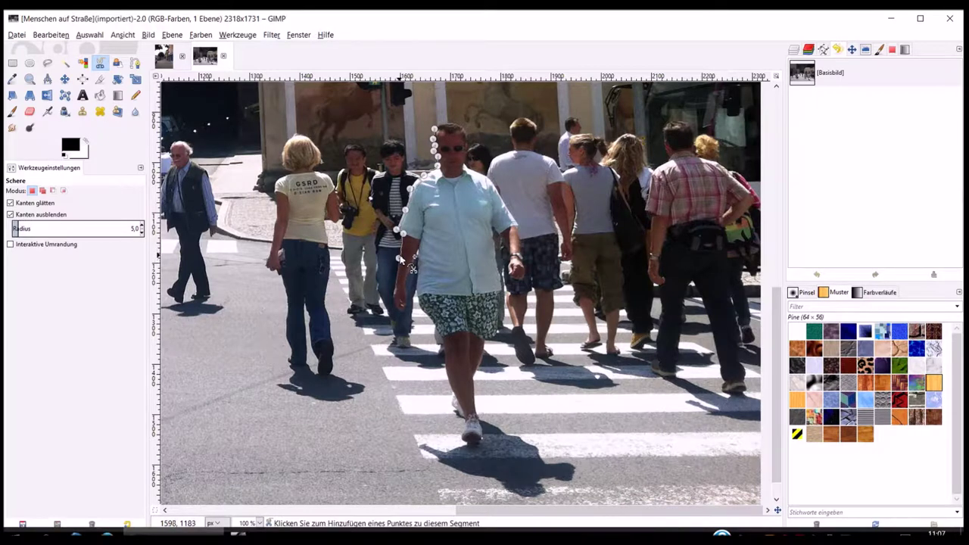
{"action": "left_click", "coordinate": [395, 286]}
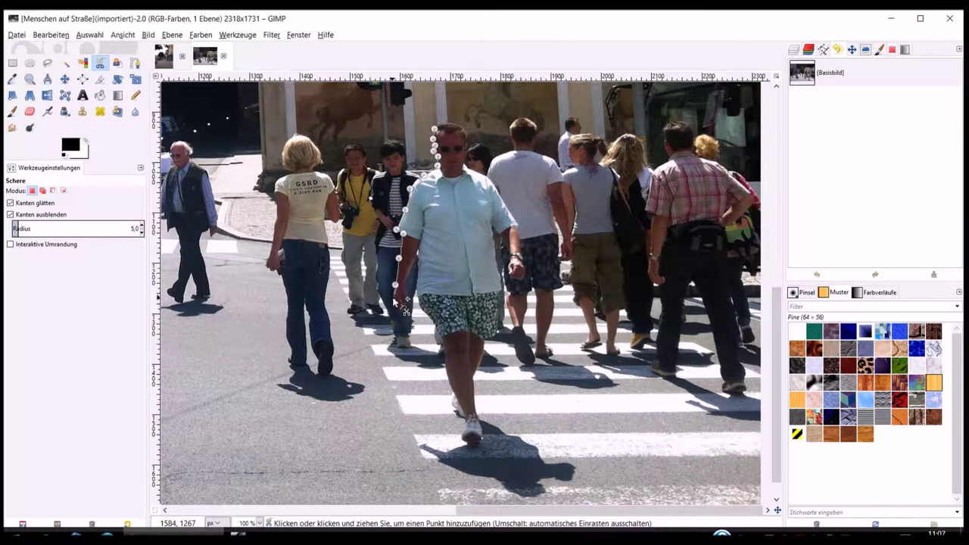
{"action": "left_click", "coordinate": [400, 310]}
Step: Continue the outline around his hand, down the shorts and leg to the shoe, fixing the collar point
{"action": "left_click", "coordinate": [406, 303]}
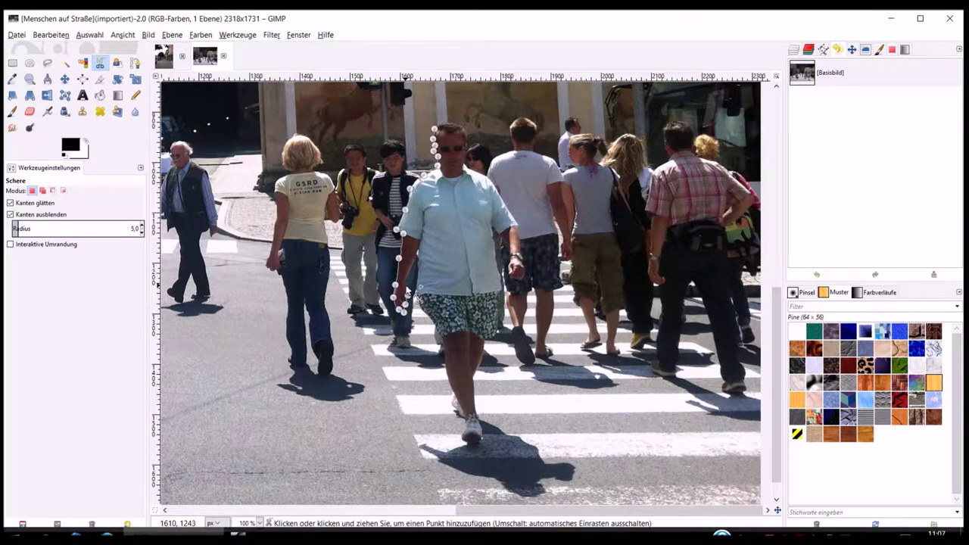
{"action": "left_click", "coordinate": [419, 257]}
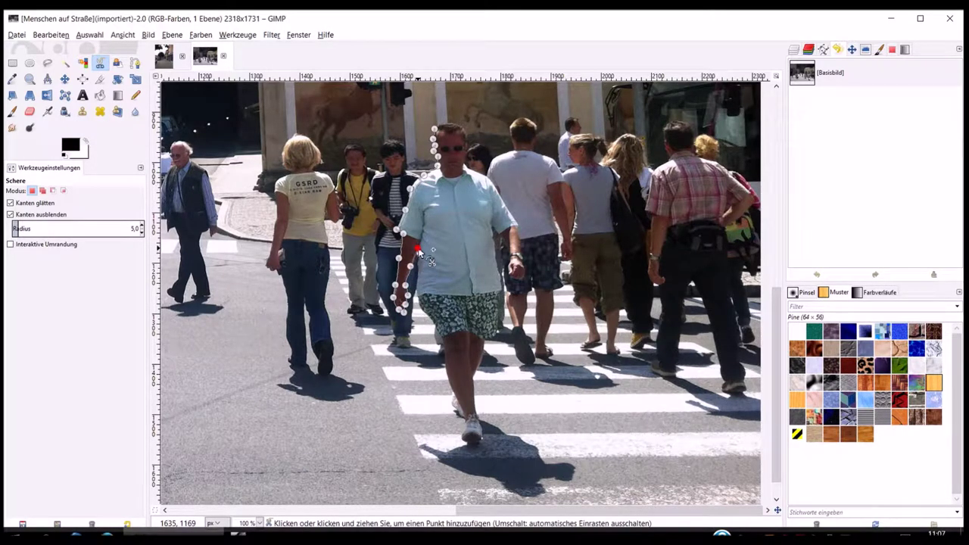
{"action": "left_click", "coordinate": [418, 267]}
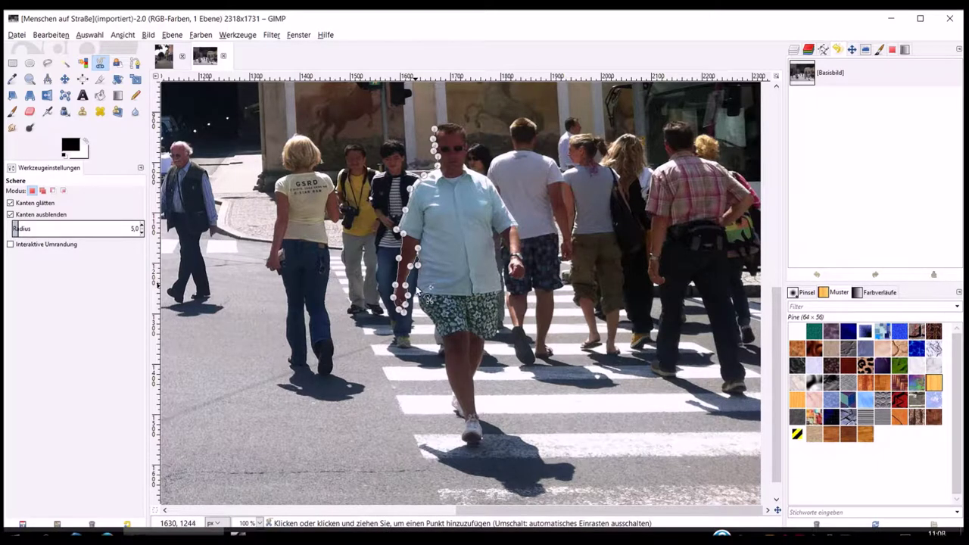
{"action": "left_click", "coordinate": [435, 322]}
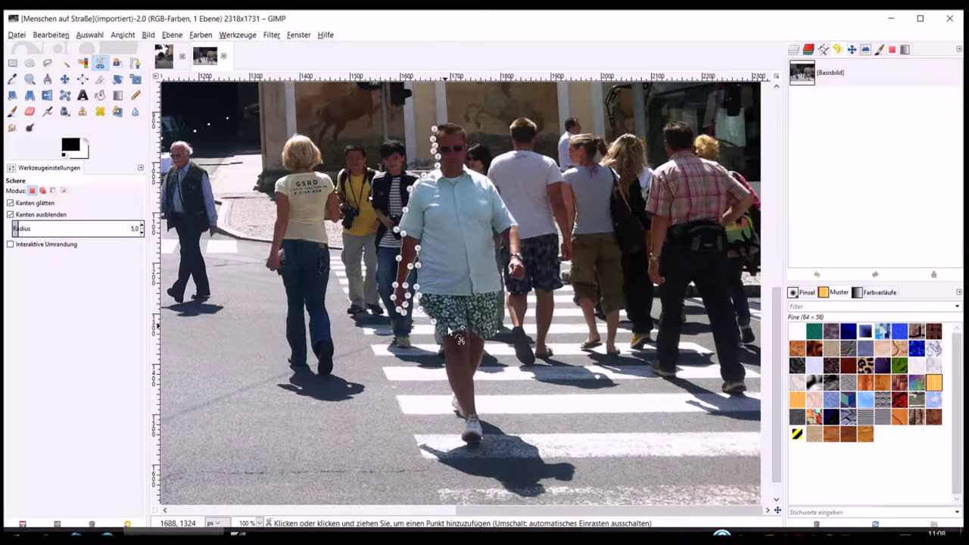
{"action": "left_click", "coordinate": [446, 348]}
{"action": "left_click", "coordinate": [445, 364]}
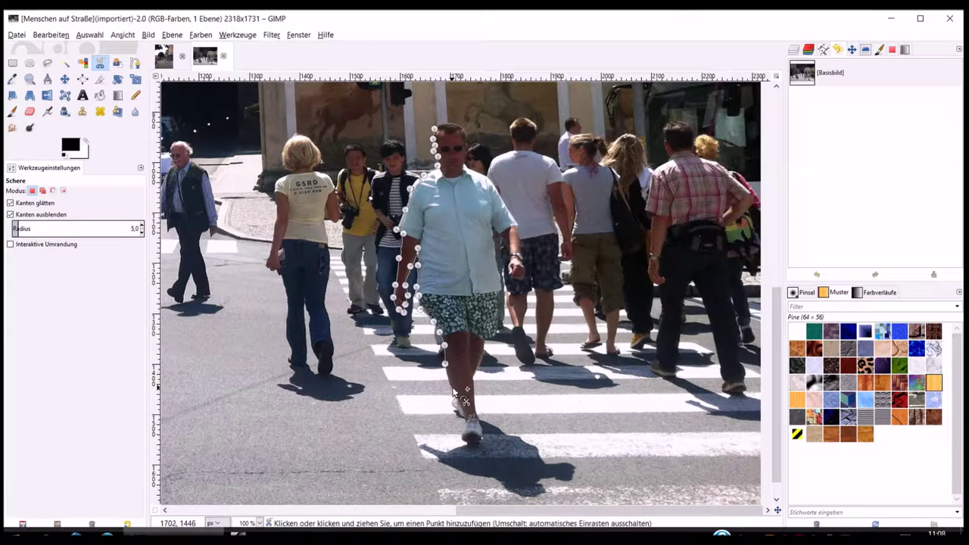
{"action": "left_click", "coordinate": [452, 389]}
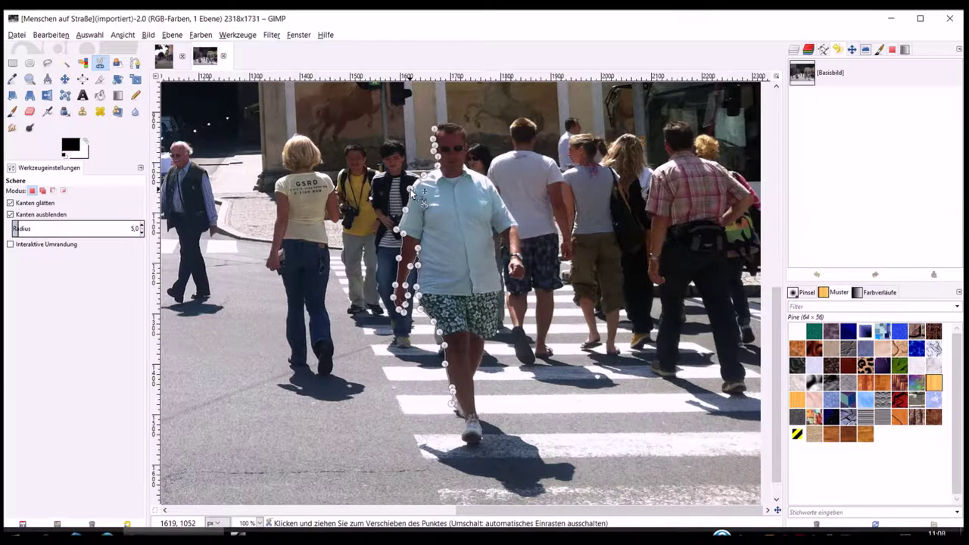
{"action": "left_click_drag", "start_coordinate": [404, 194], "coordinate": [411, 184]}
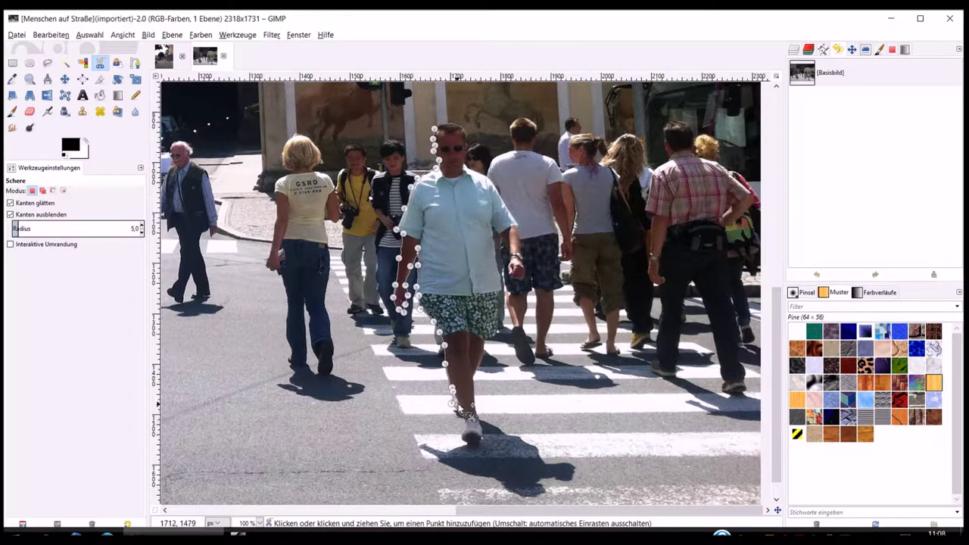
{"action": "left_click", "coordinate": [472, 438]}
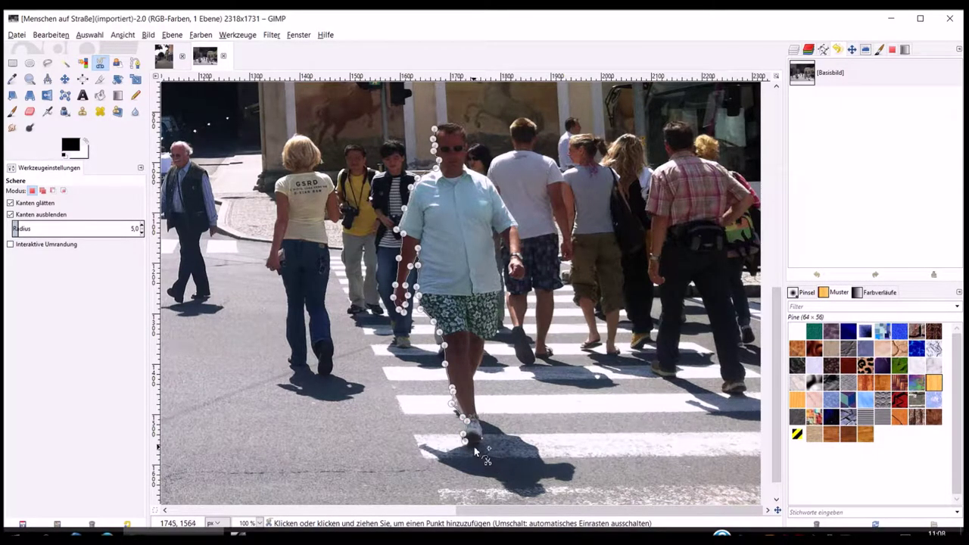
Step: Trace around the shoe, up the right leg, shorts and arm to the head, closing at the start point
{"action": "left_click", "coordinate": [478, 414]}
{"action": "left_click", "coordinate": [473, 378]}
{"action": "left_click", "coordinate": [481, 356]}
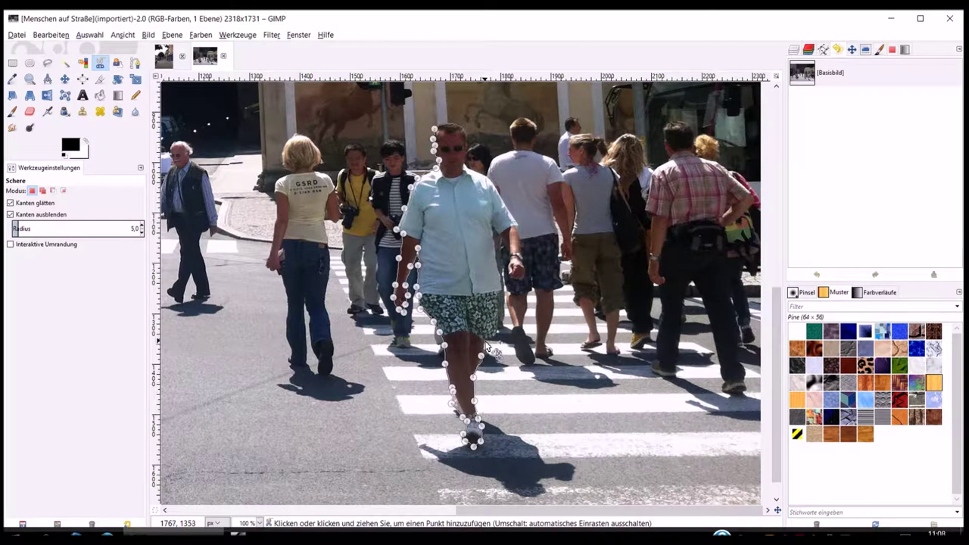
{"action": "left_click", "coordinate": [497, 333]}
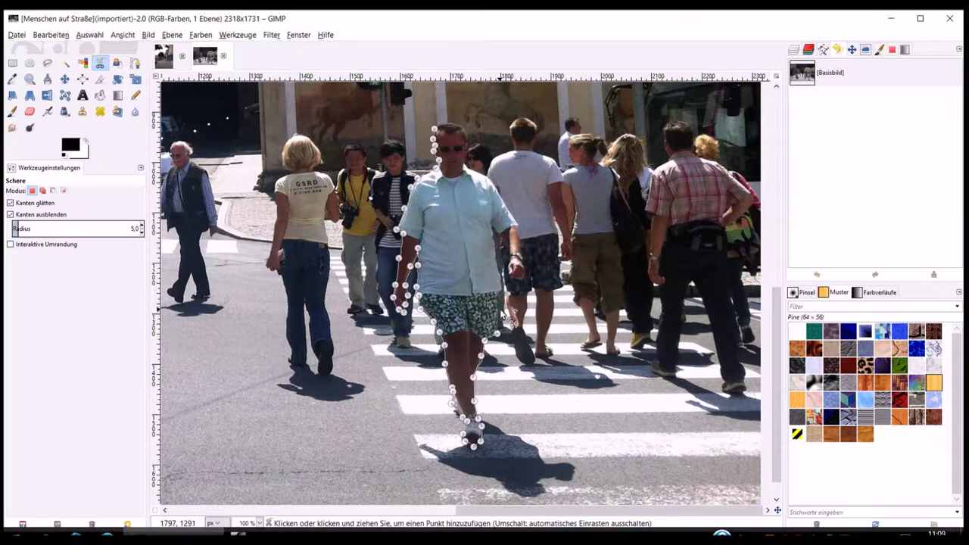
{"action": "left_click", "coordinate": [500, 292]}
{"action": "left_click", "coordinate": [493, 239]}
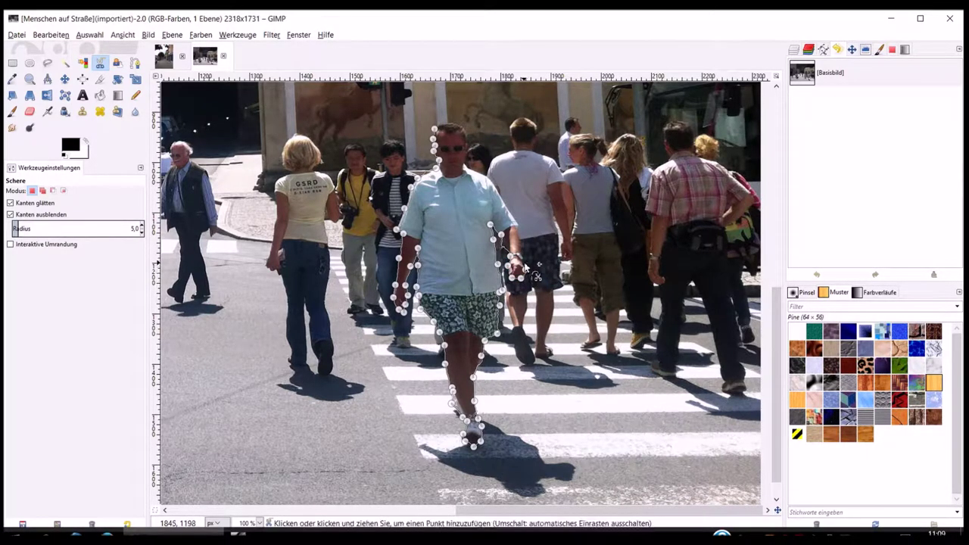
{"action": "left_click", "coordinate": [518, 226]}
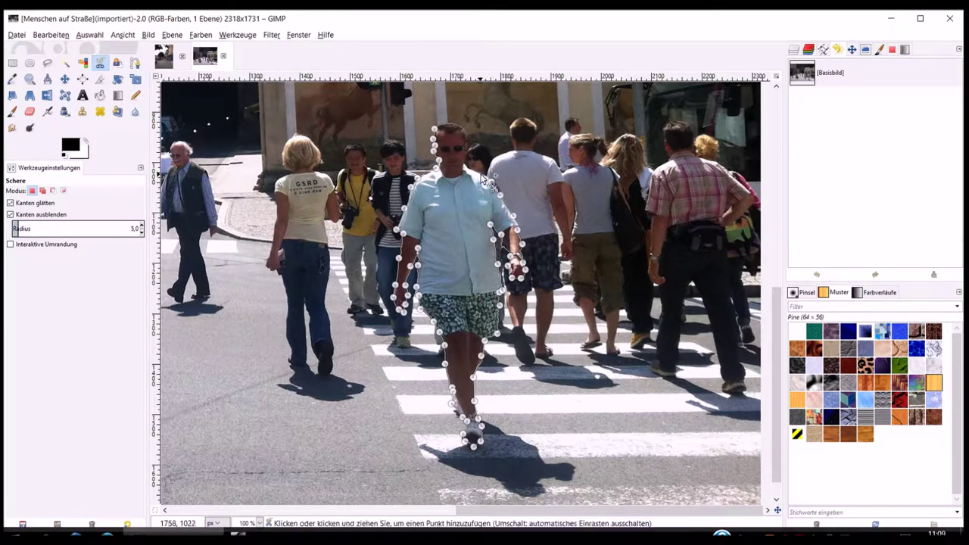
{"action": "left_click", "coordinate": [461, 162]}
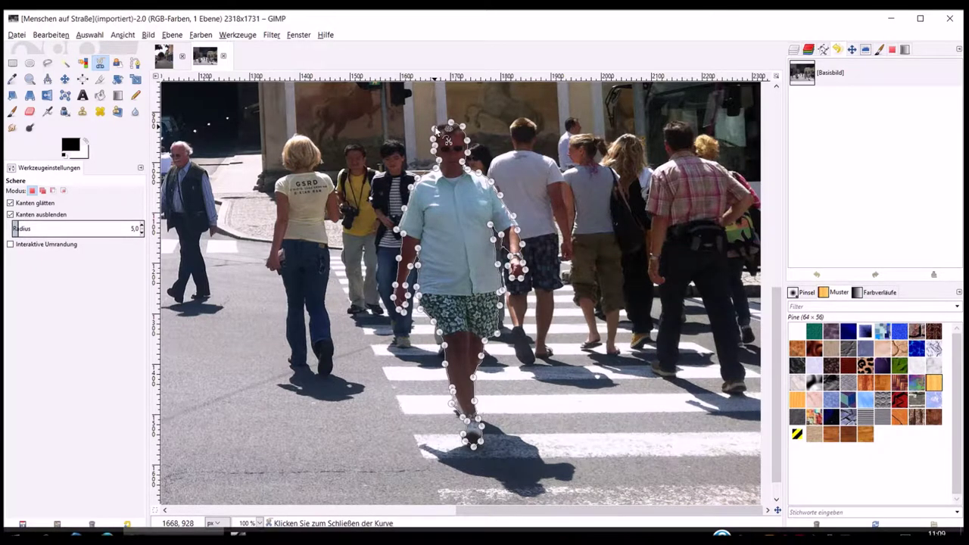
{"action": "left_click", "coordinate": [437, 129]}
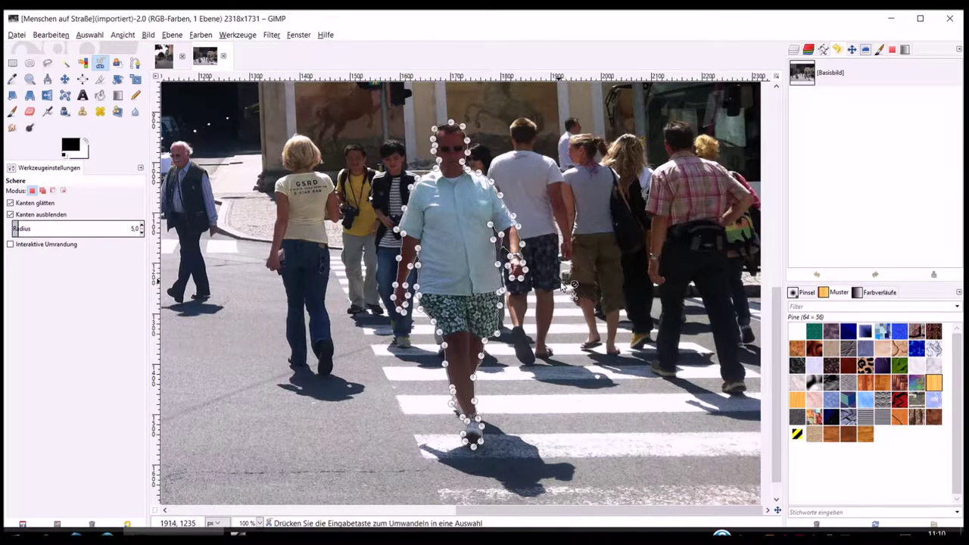
Step: Add a point beside the right arm, snap it onto the edge, and convert the outline to a selection
{"action": "left_click", "coordinate": [517, 261]}
{"action": "left_click_drag", "start_coordinate": [500, 263], "coordinate": [504, 257]}
{"action": "key", "text": "Return"}
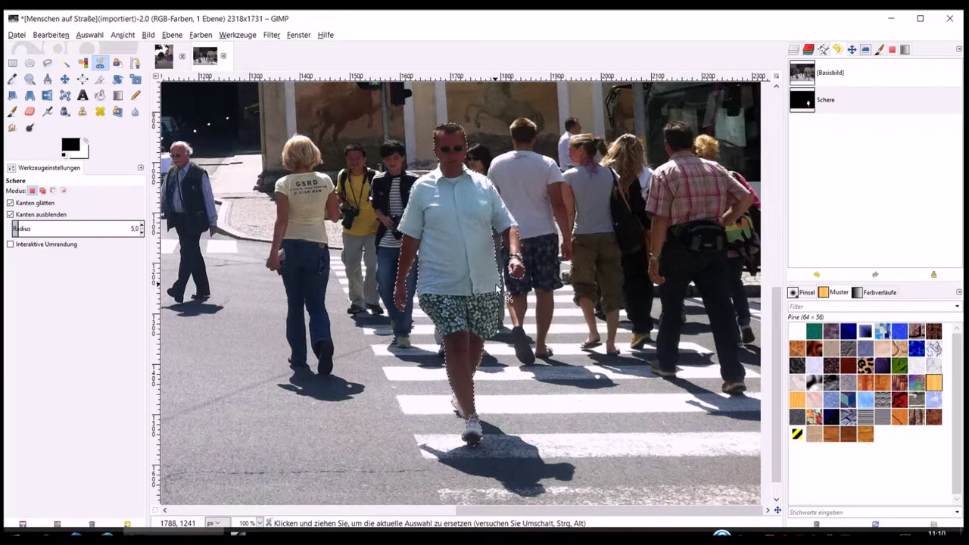
Step: Cut the selected man out of the crowd photo using the Bearbeiten menu
{"action": "left_click", "coordinate": [51, 35]}
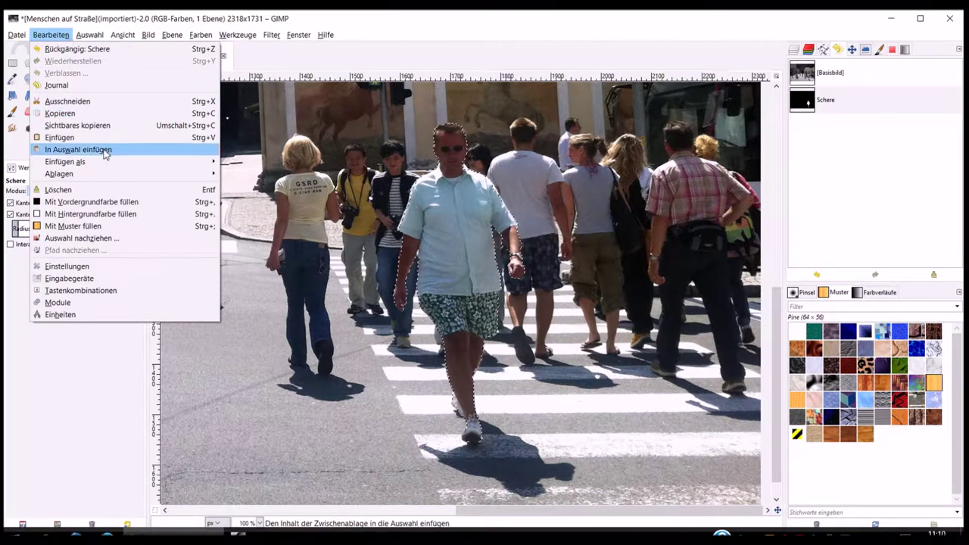
{"action": "left_click", "coordinate": [83, 104]}
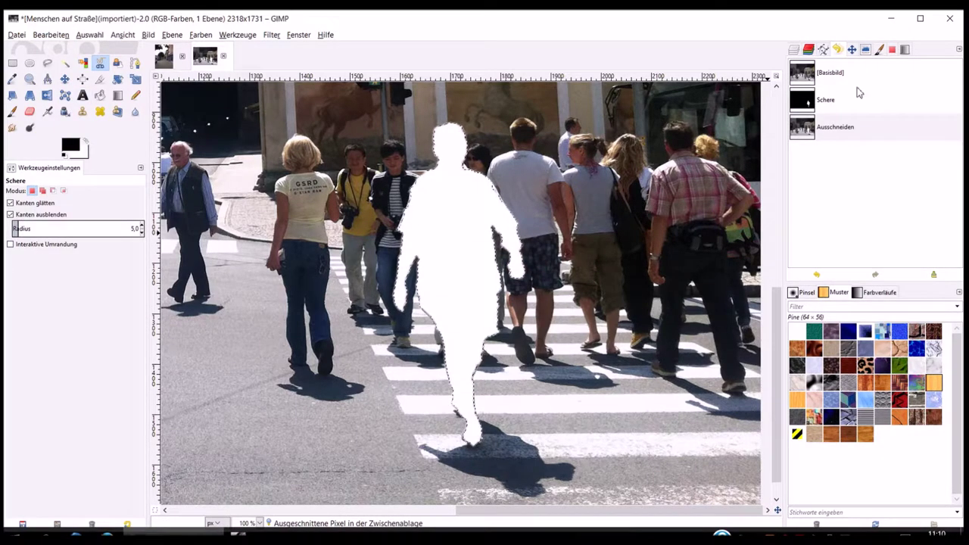
Step: Undo back to the Schere step, cut the man with Ctrl+X, and switch to the Gehweg photo
{"action": "left_click", "coordinate": [821, 101]}
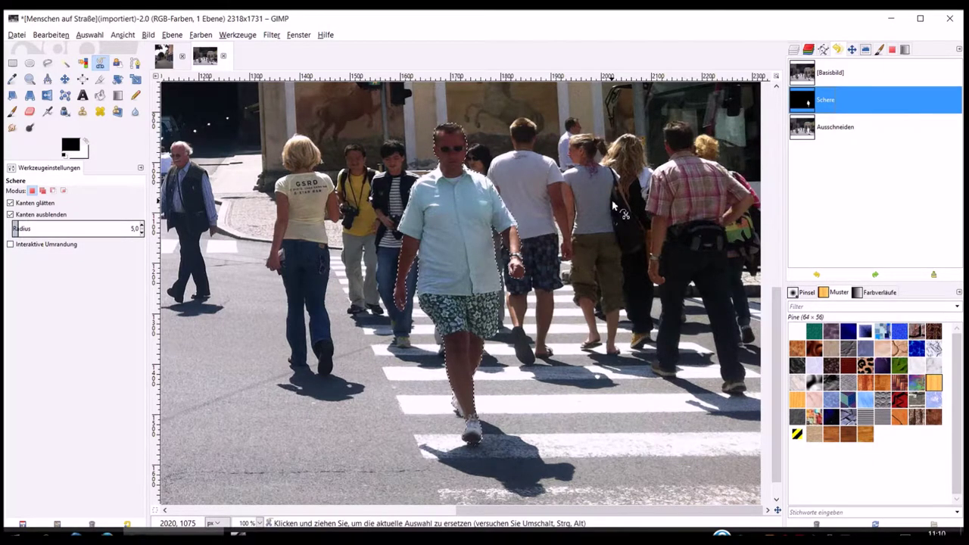
{"action": "key", "text": "ctrl+x"}
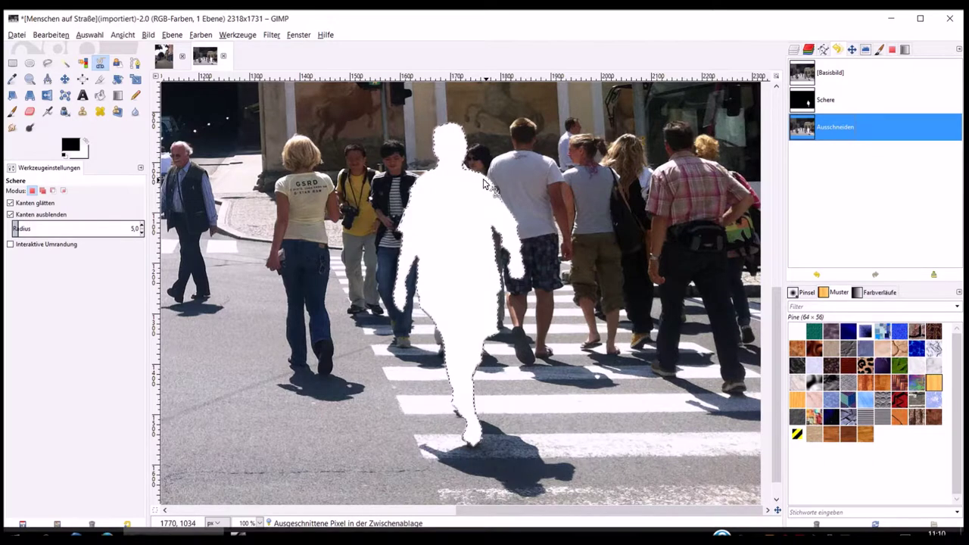
{"action": "left_click", "coordinate": [218, 56]}
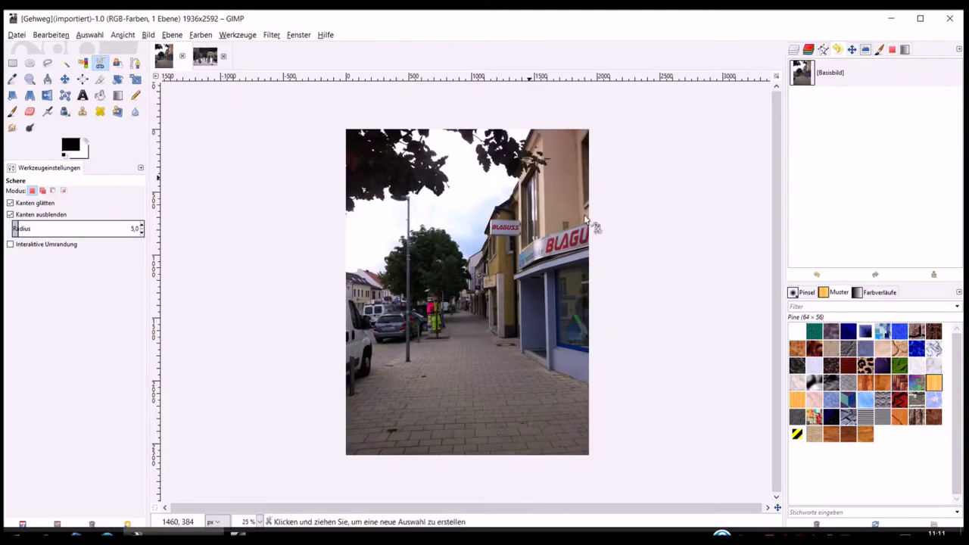
Step: Paste the cut-out man into the Gehweg photo with Bearbeiten > Einfügen
{"action": "left_click", "coordinate": [60, 36]}
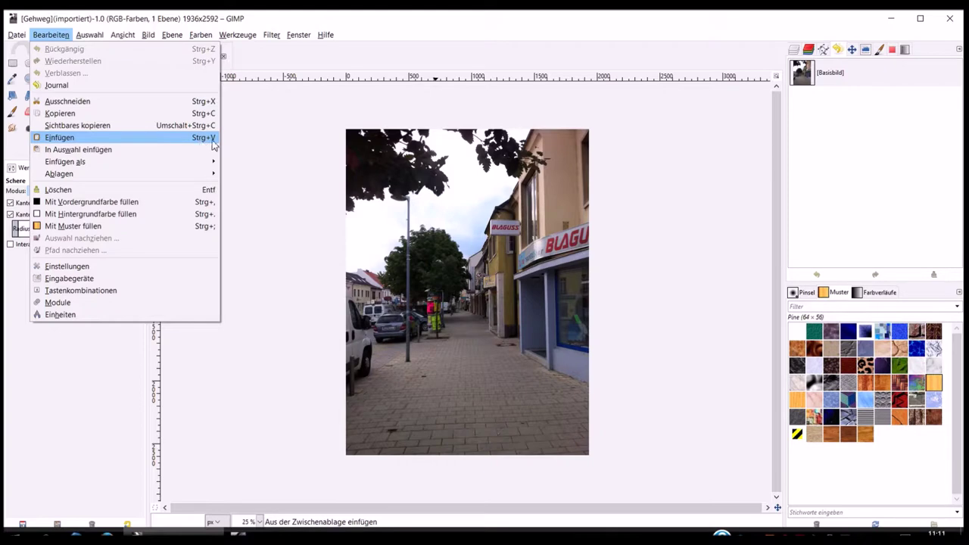
{"action": "left_click", "coordinate": [212, 142]}
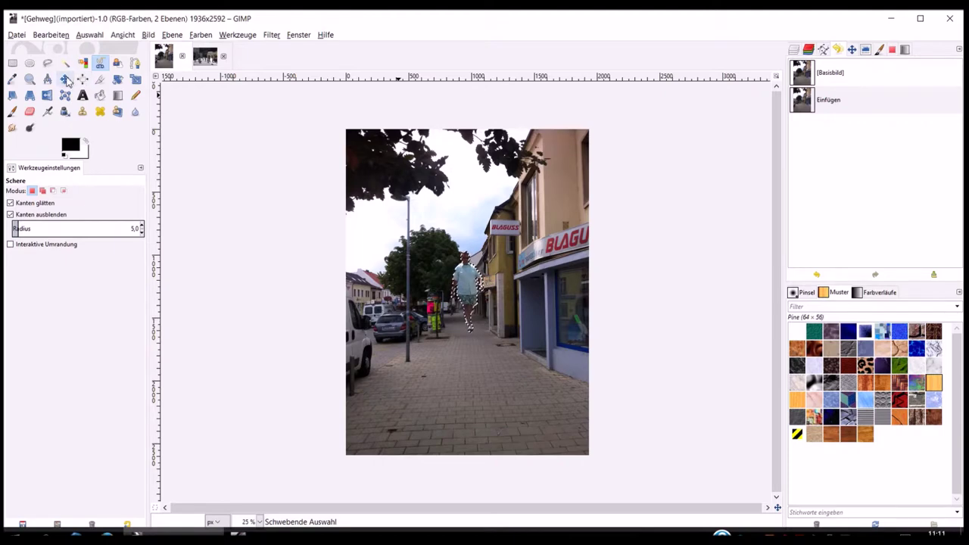
Step: Move the pasted man to mid-sidewalk, right of the lamp post, with the Move tool
{"action": "left_click", "coordinate": [66, 79]}
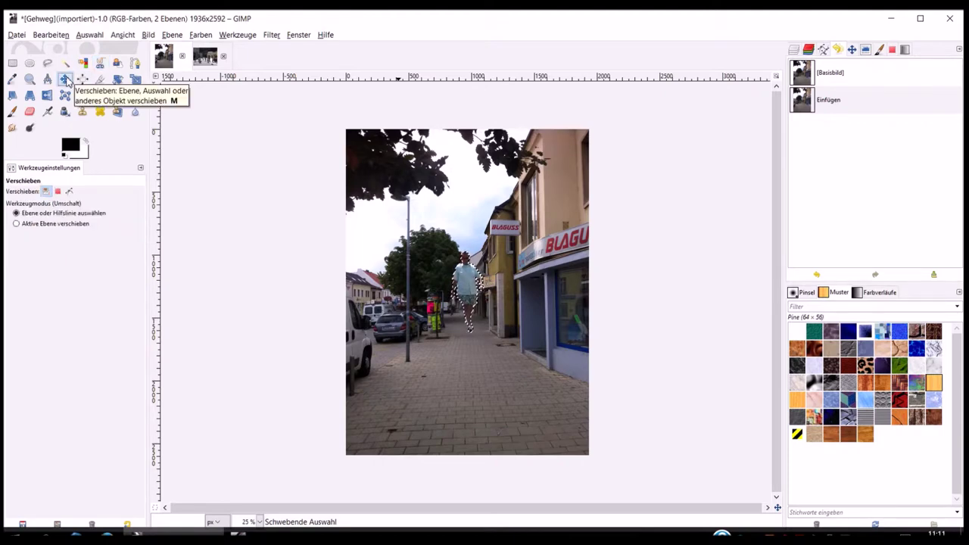
{"action": "left_click_drag", "start_coordinate": [471, 284], "coordinate": [511, 346]}
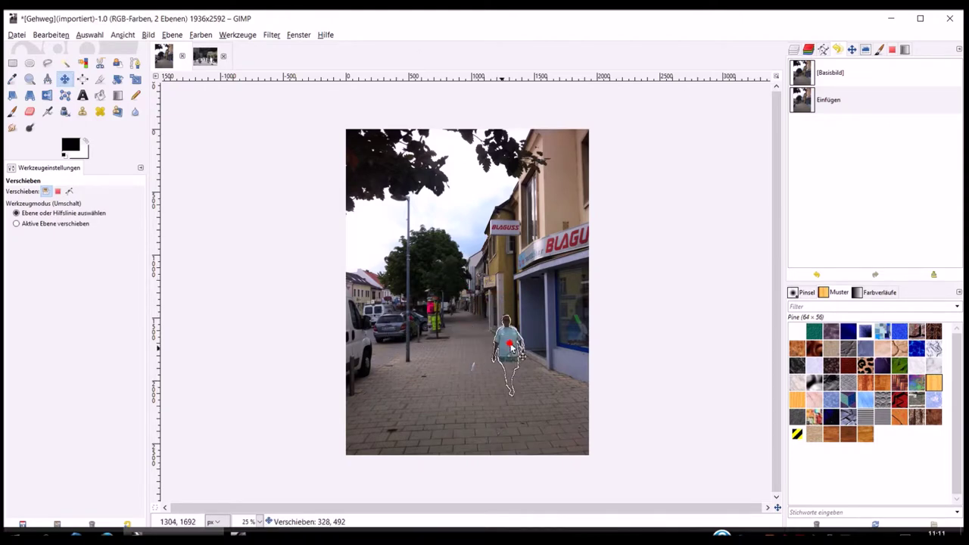
{"action": "mouse_move", "coordinate": [509, 341]}
{"action": "left_mouse_down"}
{"action": "mouse_move", "coordinate": [481, 345]}
{"action": "mouse_move", "coordinate": [472, 328]}
{"action": "mouse_move", "coordinate": [521, 333]}
{"action": "left_mouse_up"}
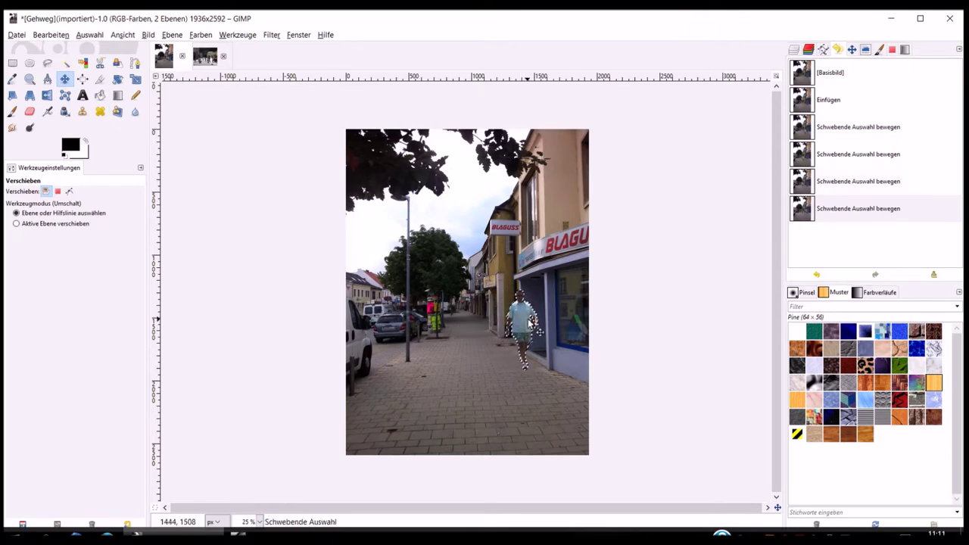
{"action": "mouse_move", "coordinate": [530, 323]}
{"action": "left_mouse_down"}
{"action": "mouse_move", "coordinate": [517, 328]}
{"action": "mouse_move", "coordinate": [467, 277]}
{"action": "left_mouse_up"}
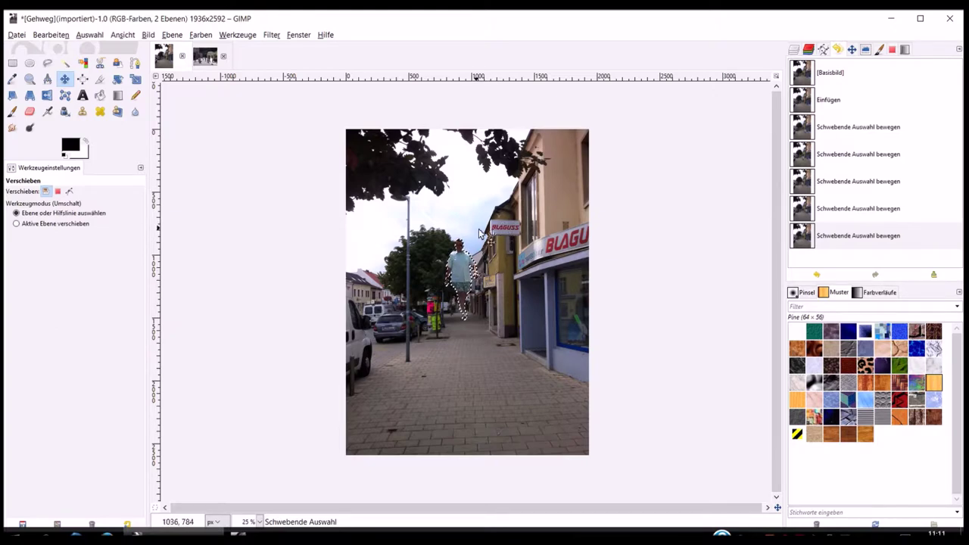
{"action": "left_click_drag", "start_coordinate": [467, 279], "coordinate": [588, 413]}
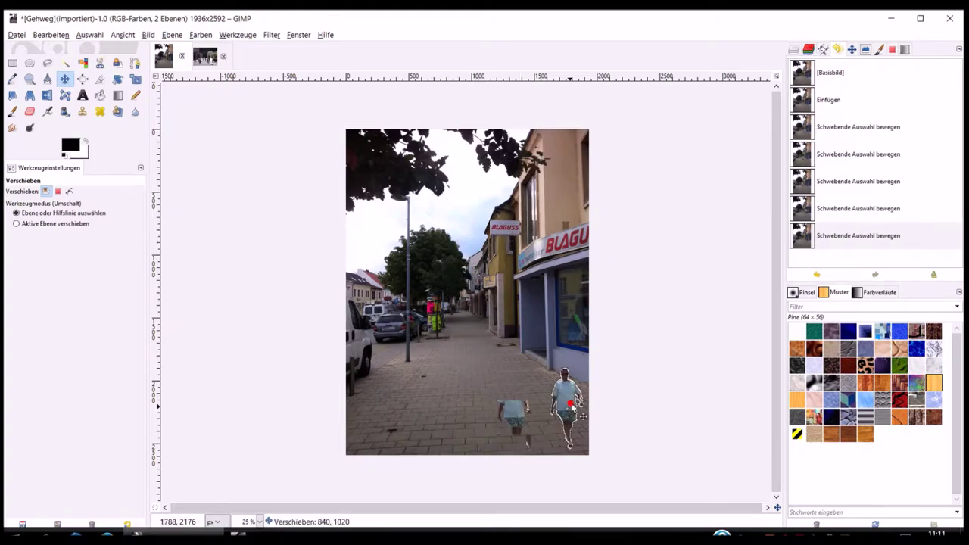
{"action": "left_click_drag", "start_coordinate": [588, 414], "coordinate": [585, 413]}
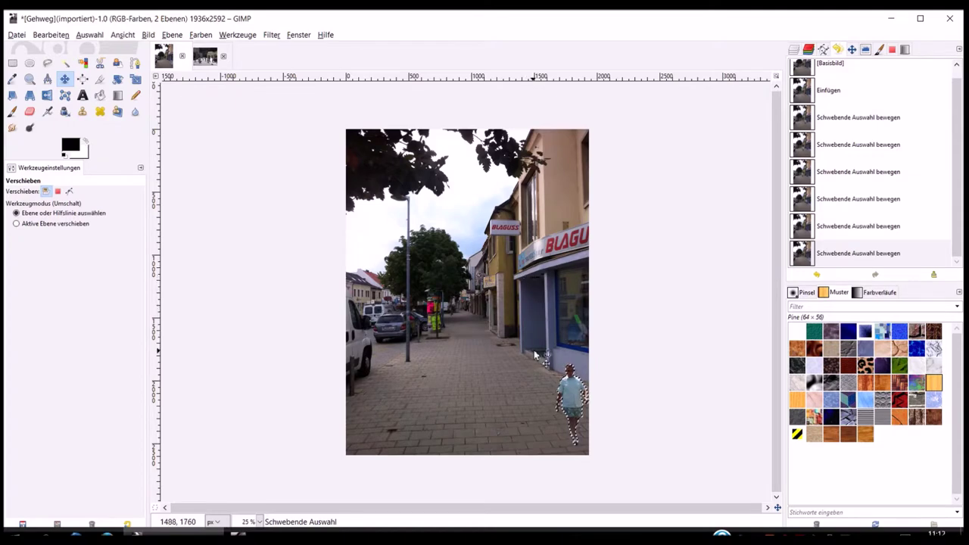
{"action": "mouse_move", "coordinate": [574, 409]}
{"action": "left_mouse_down"}
{"action": "mouse_move", "coordinate": [521, 318]}
{"action": "mouse_move", "coordinate": [506, 322]}
{"action": "mouse_move", "coordinate": [511, 313]}
{"action": "mouse_move", "coordinate": [539, 333]}
{"action": "left_mouse_up"}
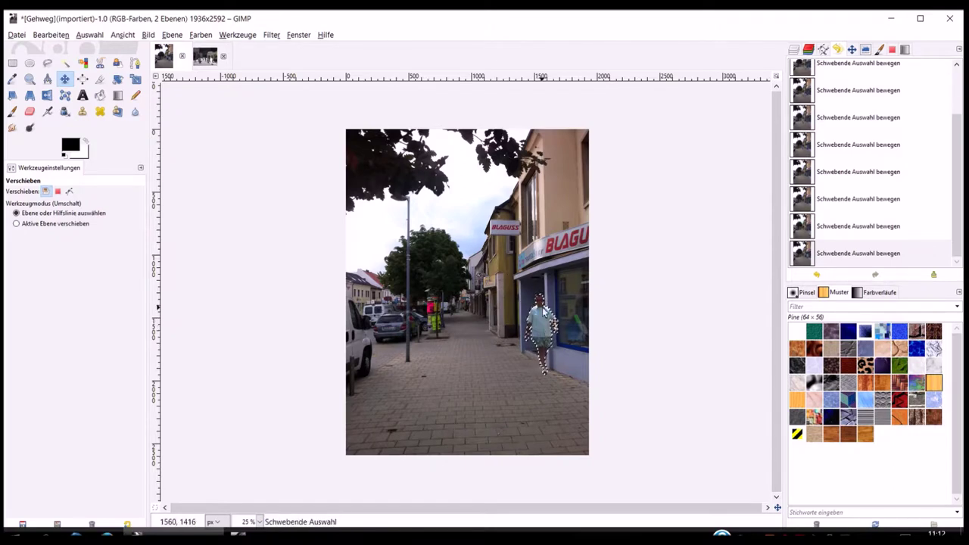
{"action": "left_click_drag", "start_coordinate": [540, 343], "coordinate": [530, 334]}
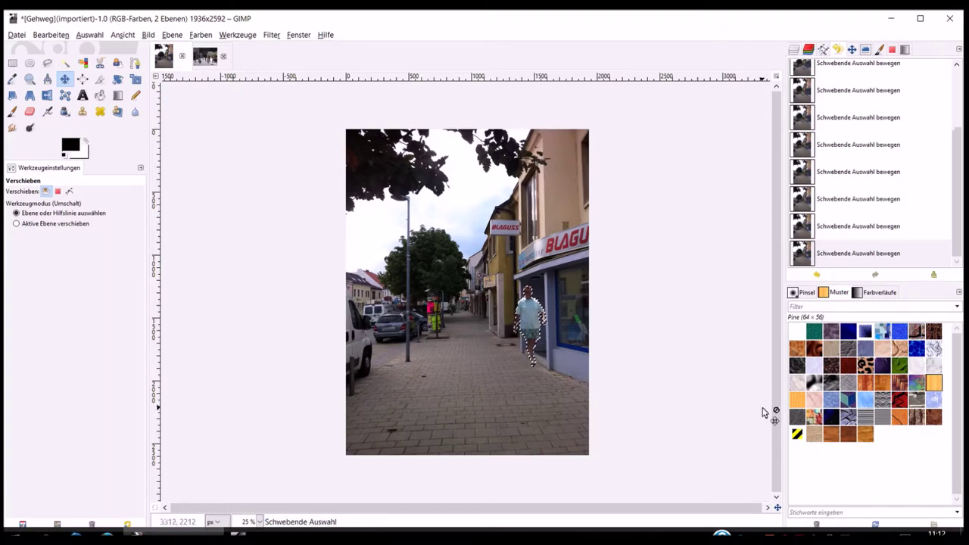
{"action": "left_click_drag", "start_coordinate": [539, 324], "coordinate": [489, 327]}
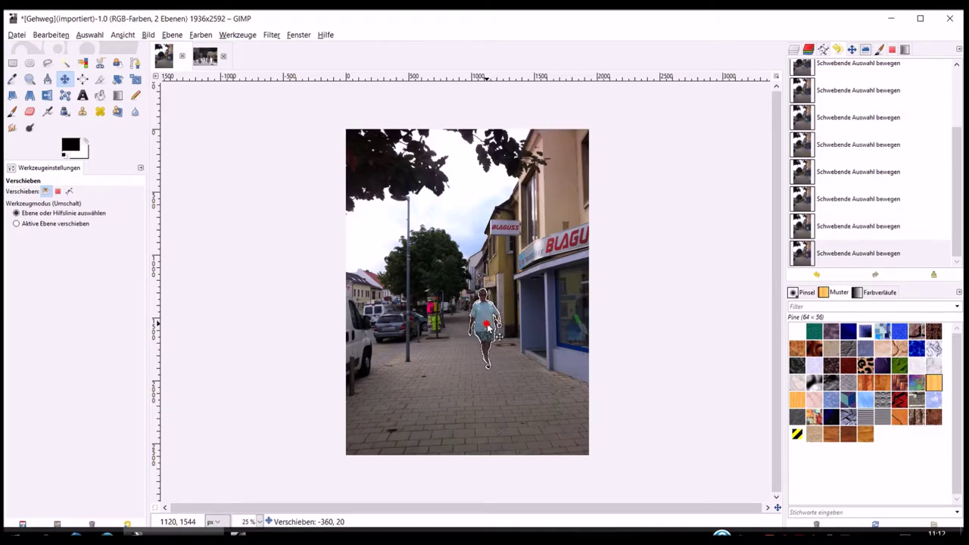
{"action": "left_click_drag", "start_coordinate": [488, 327], "coordinate": [488, 327]}
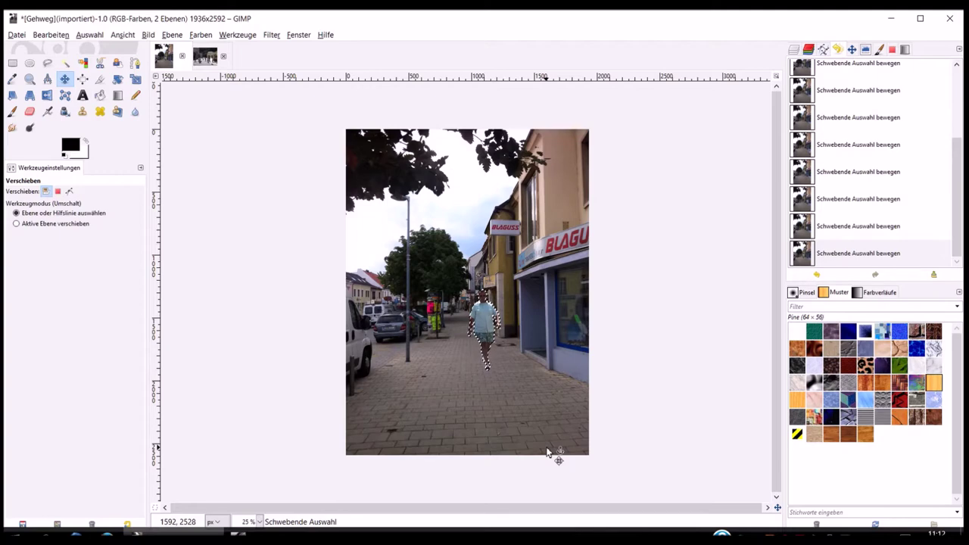
{"action": "scroll", "coordinate": [548, 452], "scroll_direction": "up", "scroll_amount": 1}
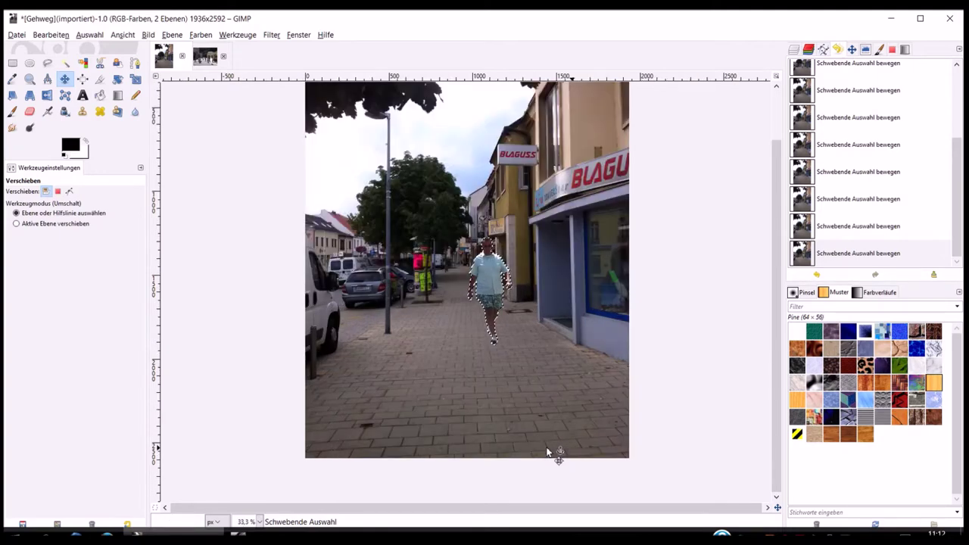
Step: Zoom the sidewalk photo to 50% and scroll the view up to show the pasted man
{"action": "scroll", "coordinate": [548, 452], "scroll_direction": "up", "scroll_amount": 1}
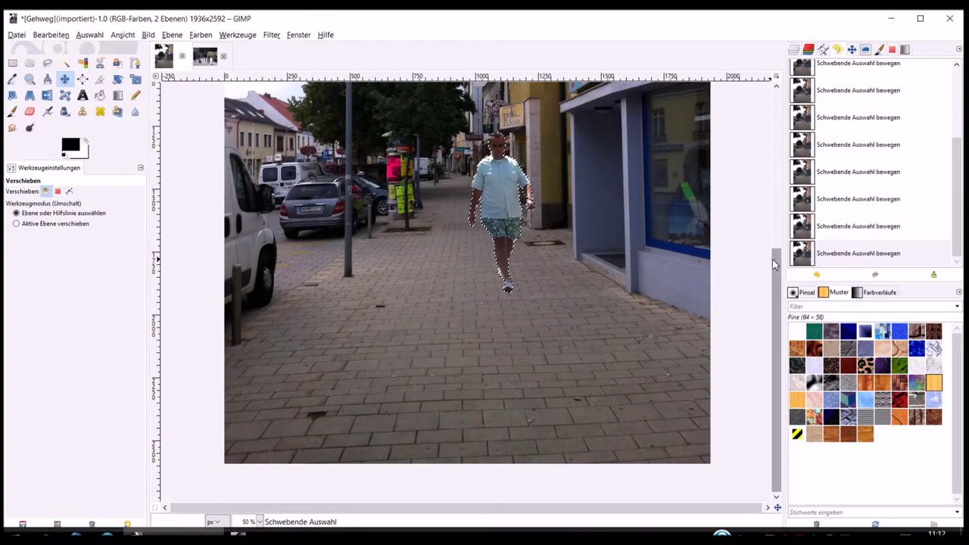
{"action": "left_click_drag", "start_coordinate": [776, 265], "coordinate": [776, 210]}
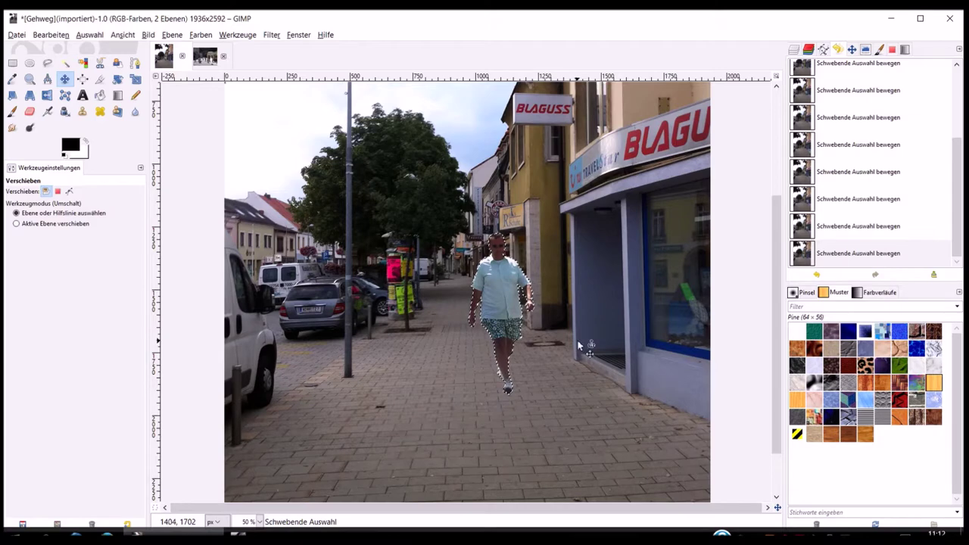
{"action": "left_click", "coordinate": [203, 35]}
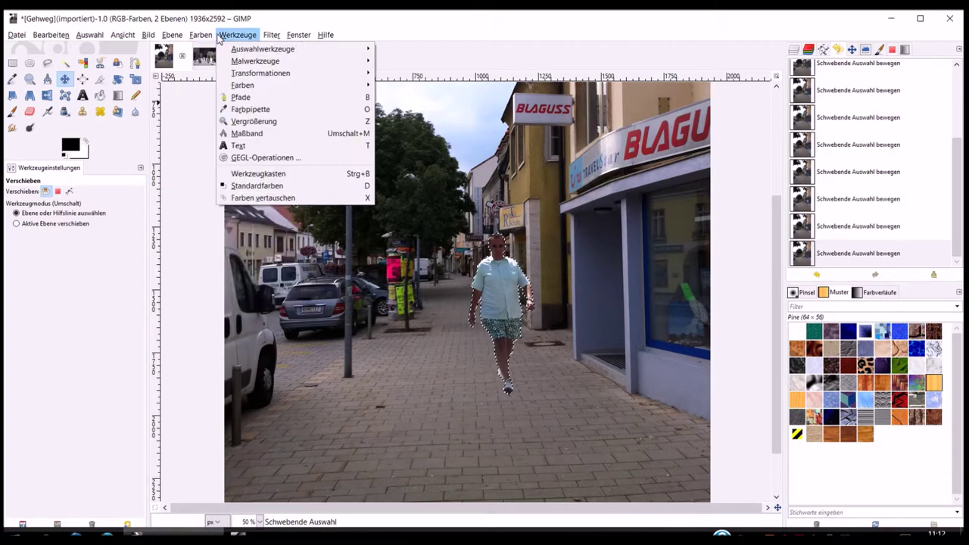
Step: Apply Helligkeit/Kontrast with brightness 17 and contrast 0 to the pasted man
{"action": "left_click", "coordinate": [250, 85]}
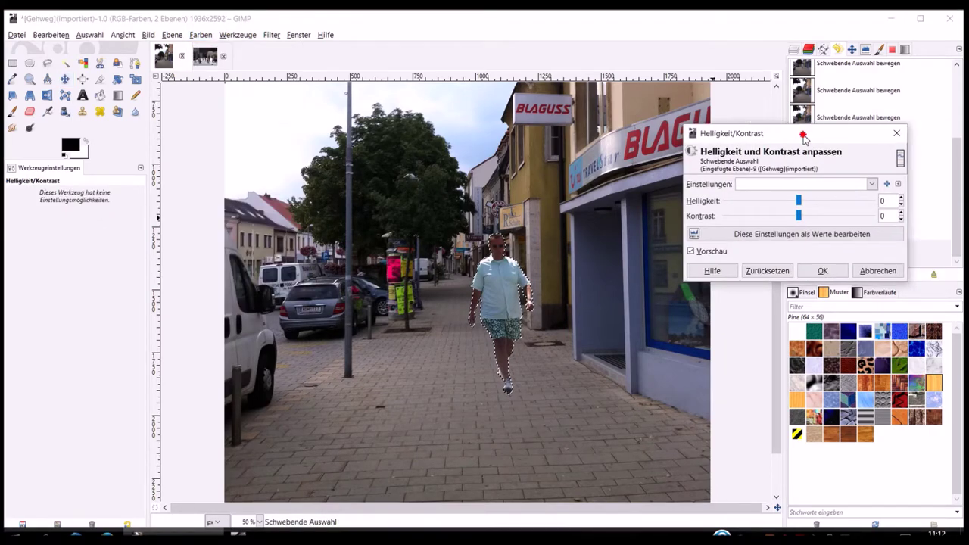
{"action": "left_click_drag", "start_coordinate": [844, 138], "coordinate": [248, 137]}
{"action": "mouse_move", "coordinate": [245, 195]}
{"action": "left_mouse_down"}
{"action": "mouse_move", "coordinate": [212, 196]}
{"action": "mouse_move", "coordinate": [254, 195]}
{"action": "left_mouse_up"}
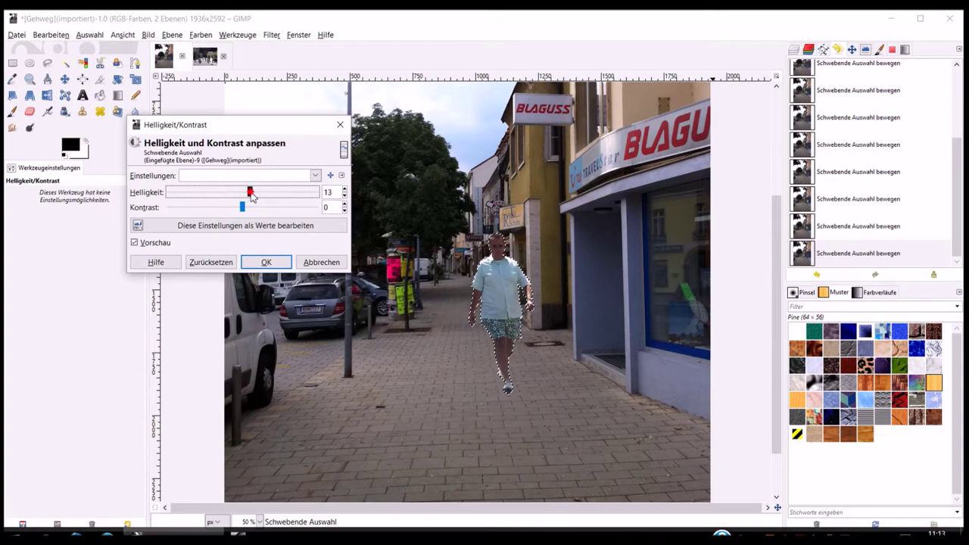
{"action": "left_click", "coordinate": [266, 262]}
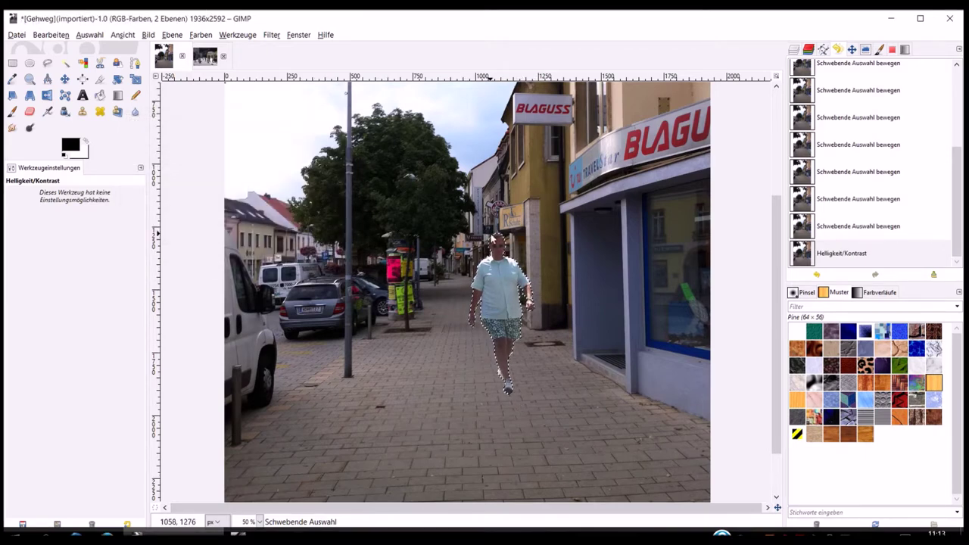
Step: Select all and anchor the floating brightened man into the Gehweg photo, then zoom out
{"action": "left_click", "coordinate": [95, 36]}
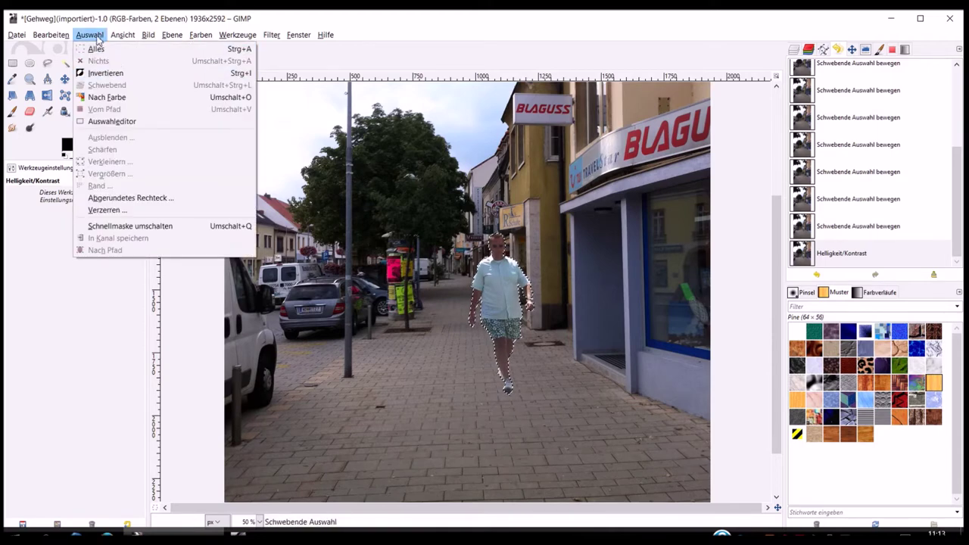
{"action": "left_click", "coordinate": [97, 49]}
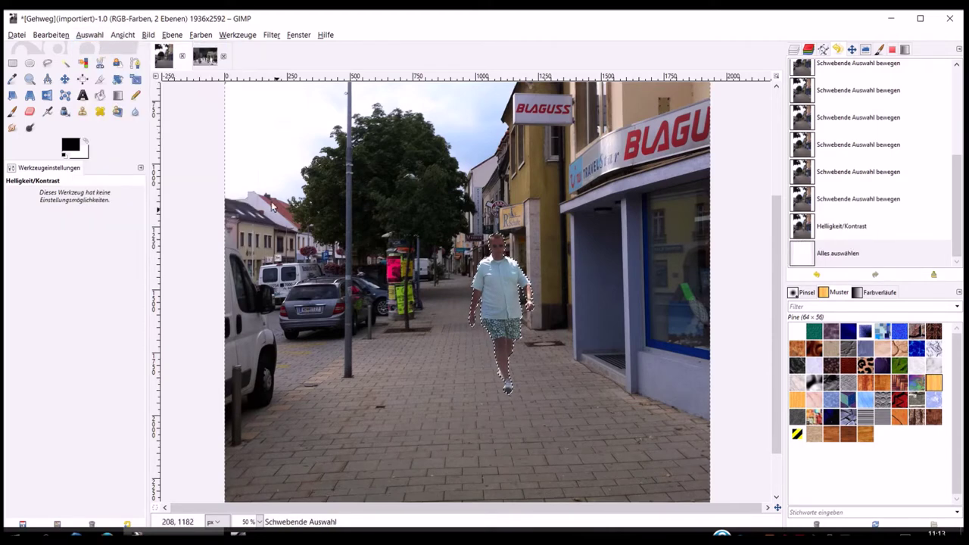
{"action": "left_click", "coordinate": [12, 62]}
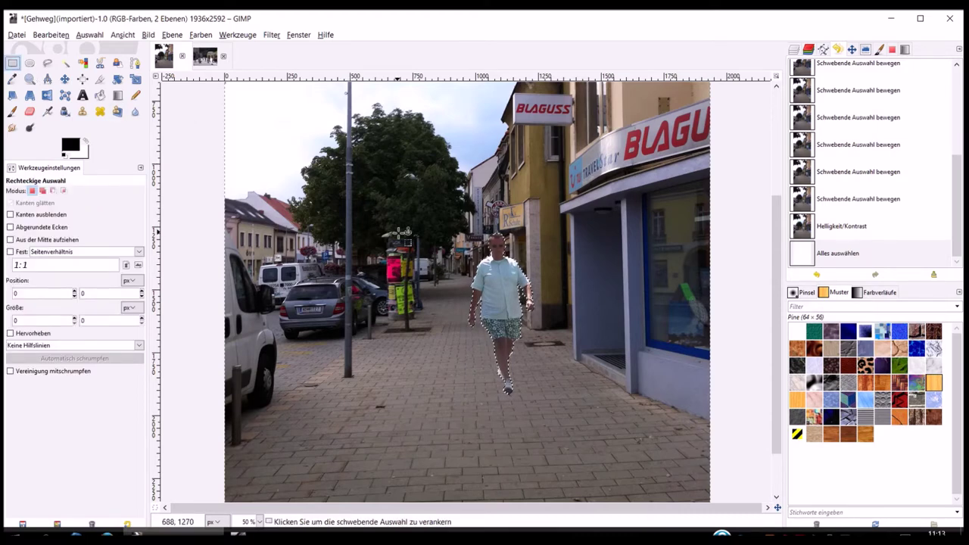
{"action": "left_click", "coordinate": [404, 232]}
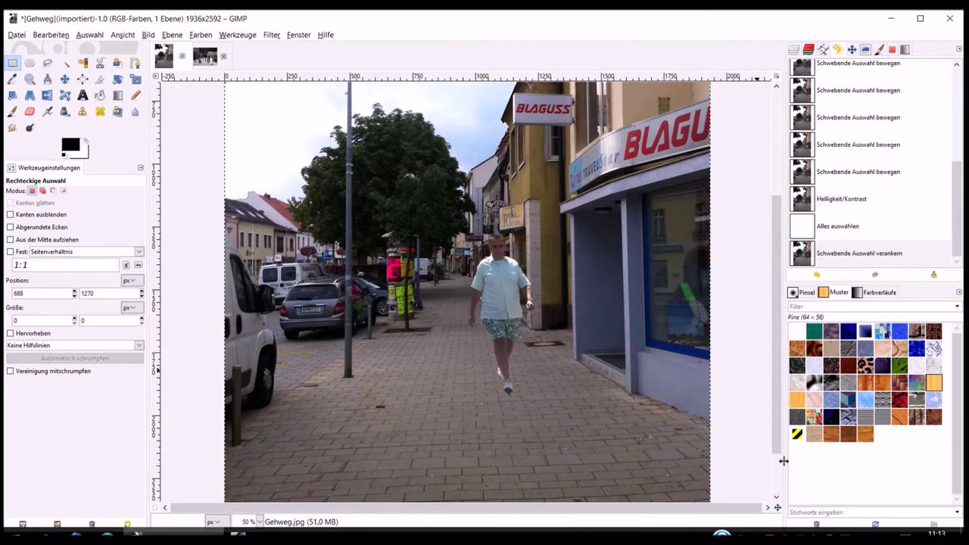
{"action": "key", "text": "minus"}
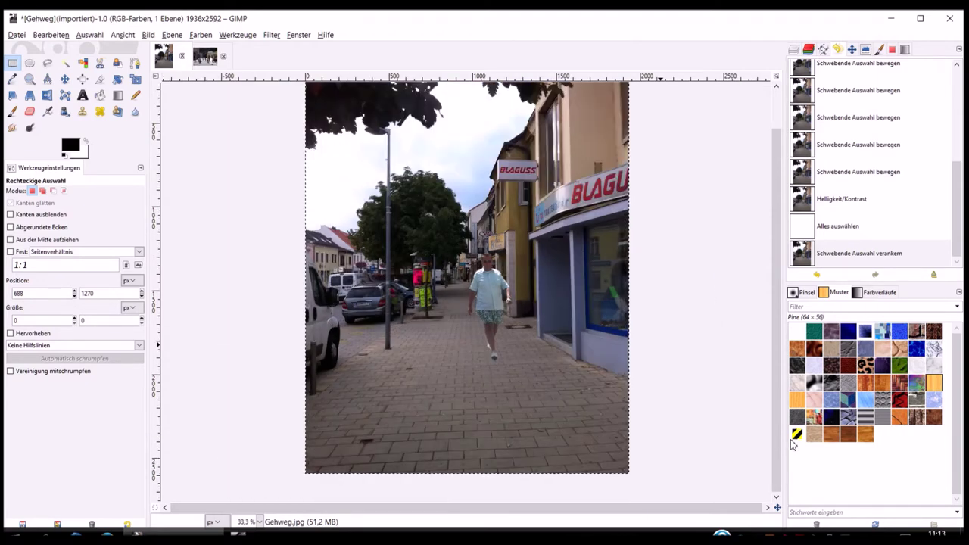